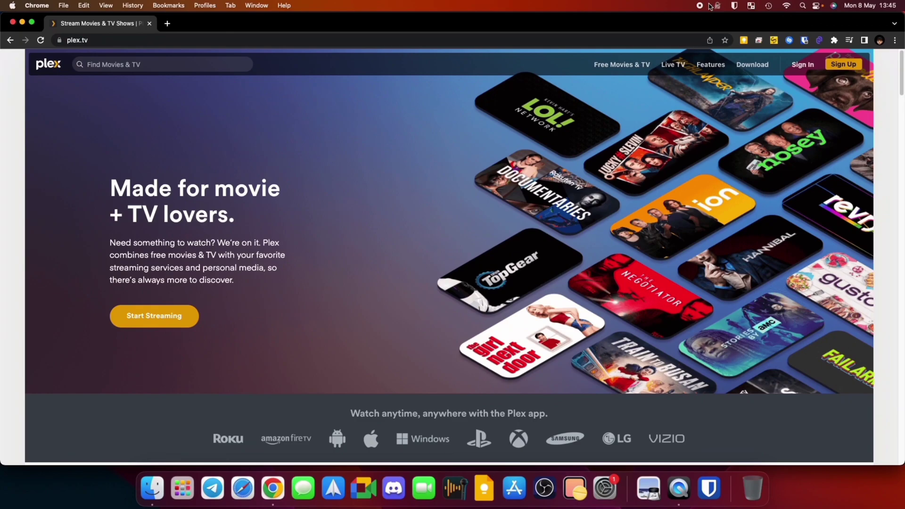
Sign in to Plex Web with the saved Chrome autofill login, reaching the Enter PIN screen
{"action": "left_click", "coordinate": [807, 70]}
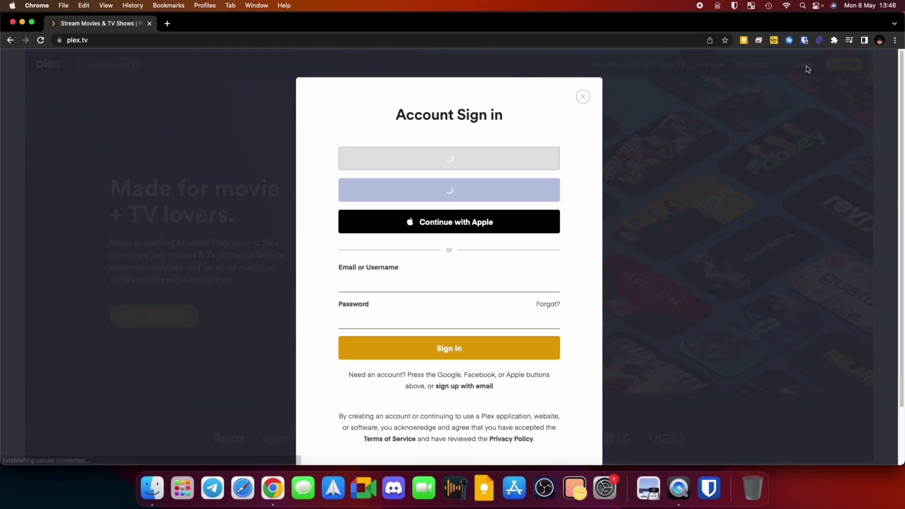
{"action": "left_click", "coordinate": [490, 281]}
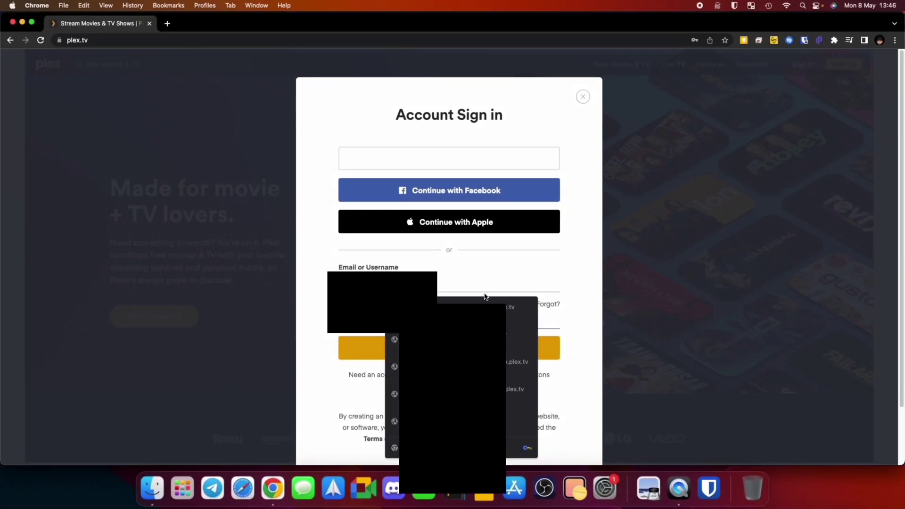
{"action": "key", "text": "Down"}
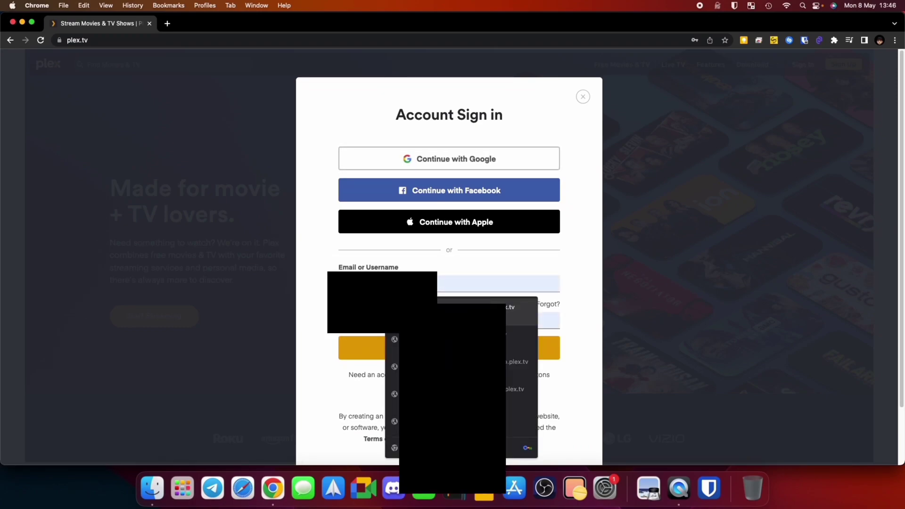
{"action": "left_click", "coordinate": [470, 323]}
{"action": "key", "text": "Return"}
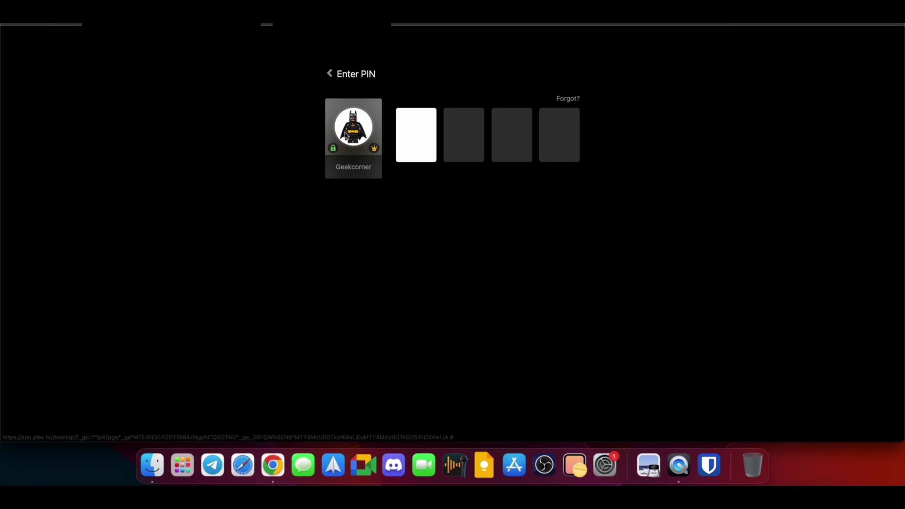
Enter the profile PIN and go to Settings > Account > Manage Library Access
{"action": "type", "text": "1234"}
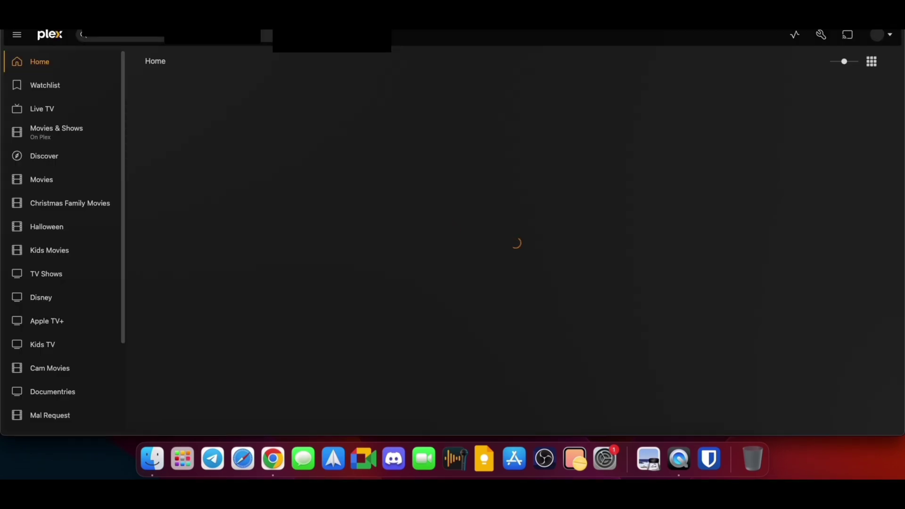
{"action": "left_click", "coordinate": [820, 35]}
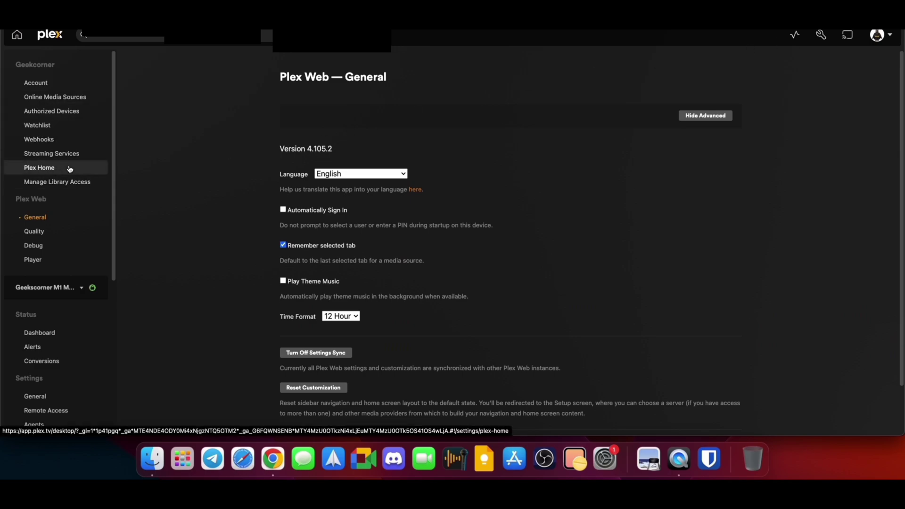
{"action": "left_click", "coordinate": [36, 82]}
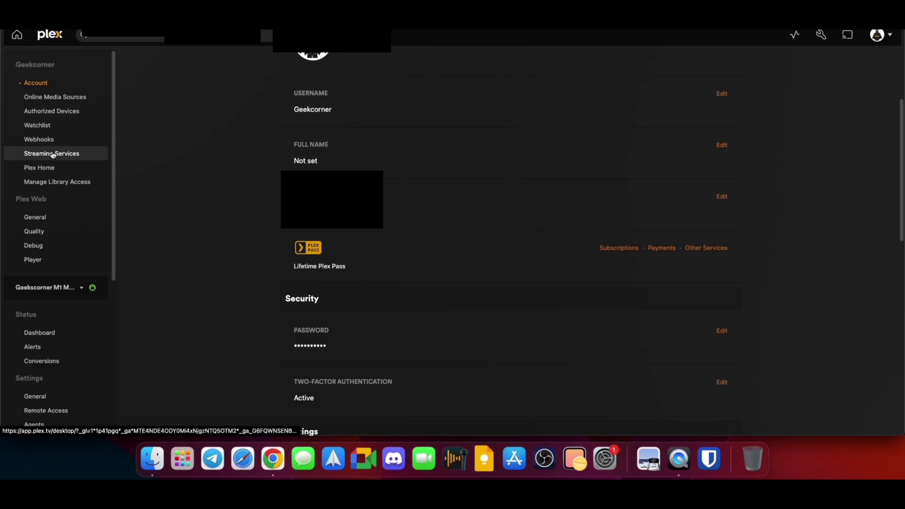
{"action": "scroll", "coordinate": [53, 154], "scroll_direction": "down", "scroll_amount": 2}
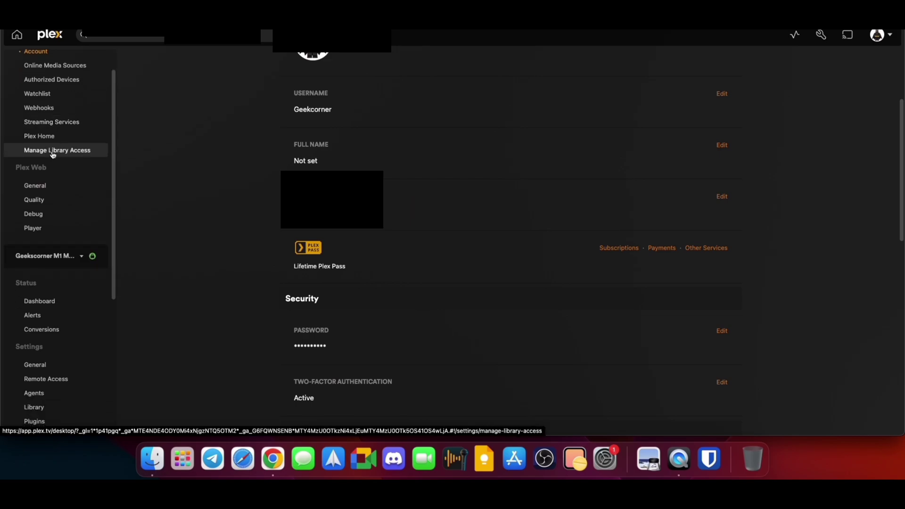
{"action": "left_click", "coordinate": [53, 150]}
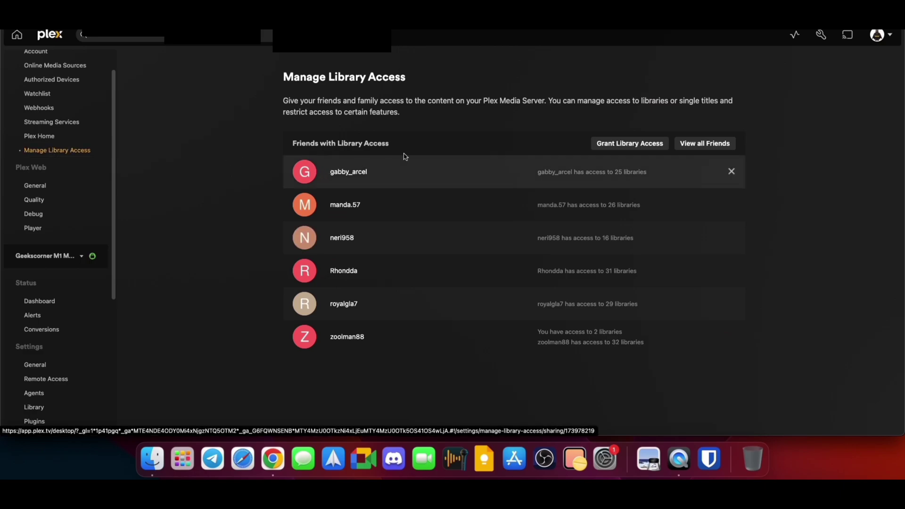
View all 14 friends, then start an Add Friend invite with an e-mail address and cancel it
{"action": "left_click", "coordinate": [711, 144]}
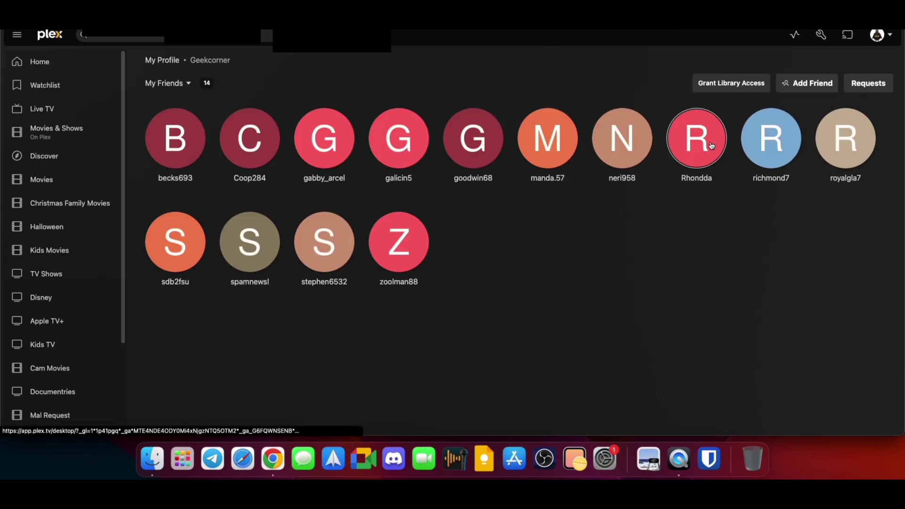
{"action": "left_click", "coordinate": [795, 90]}
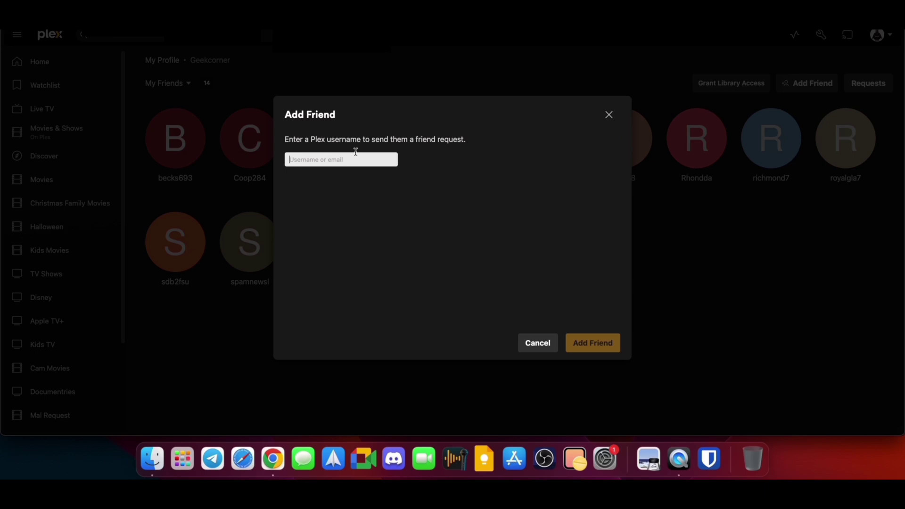
{"action": "type", "text": "friendsemail"}
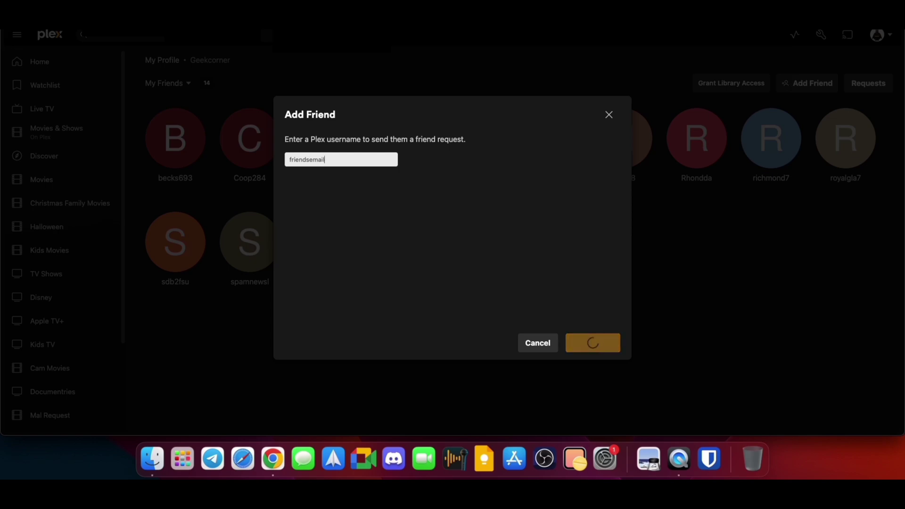
{"action": "type", "text": "@gma"}
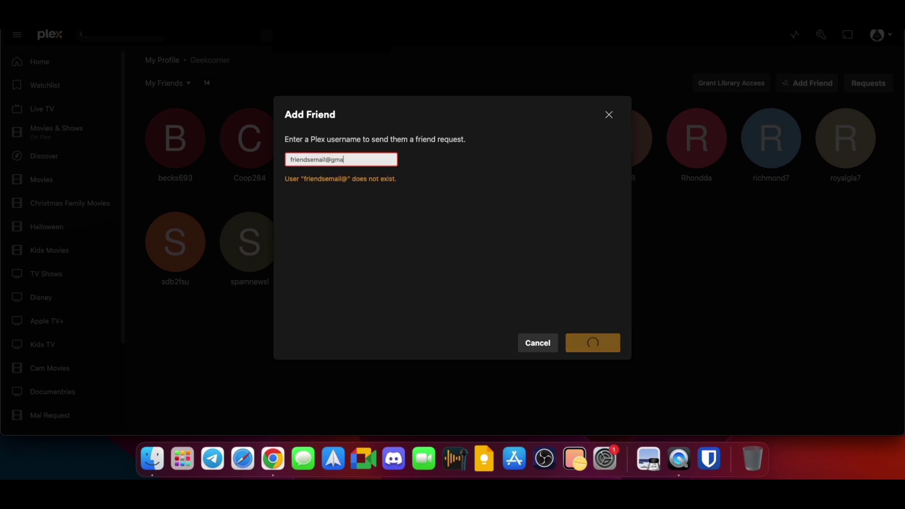
{"action": "type", "text": "il.com"}
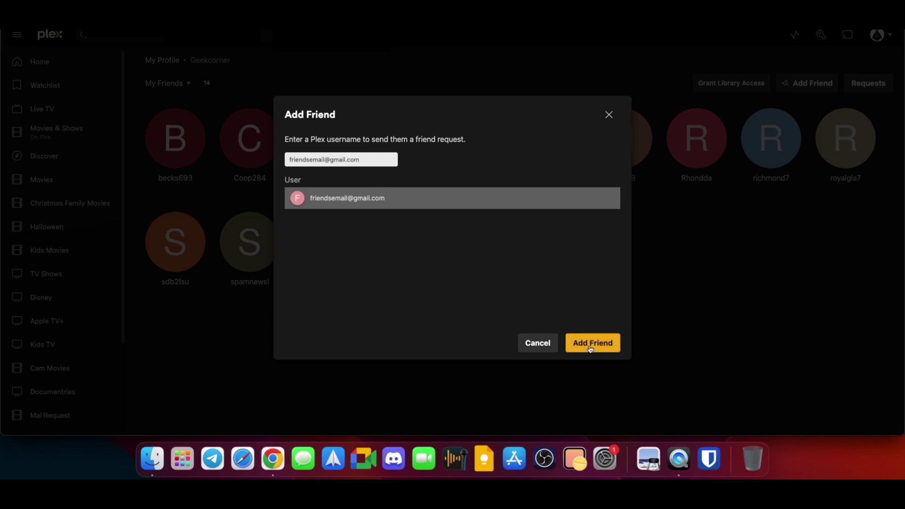
{"action": "left_click", "coordinate": [553, 345]}
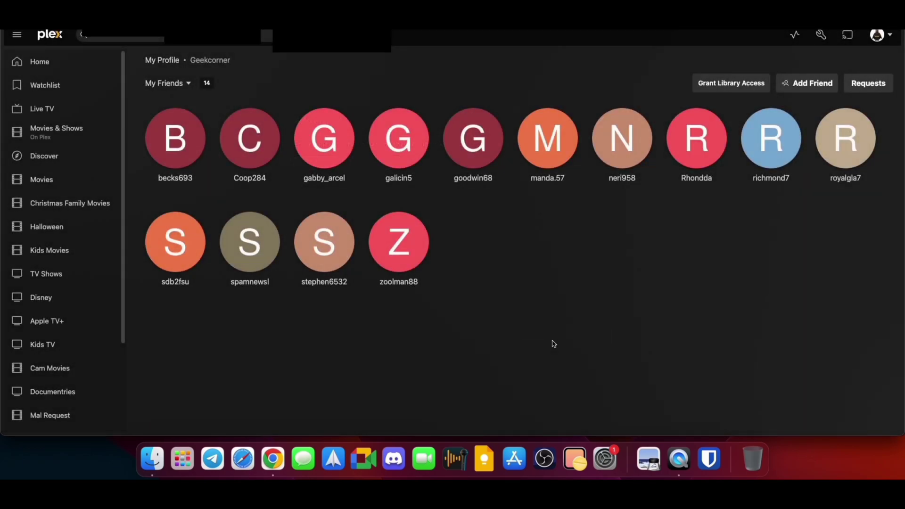
Start granting library access to the first friend who has none yet
{"action": "left_click", "coordinate": [744, 92]}
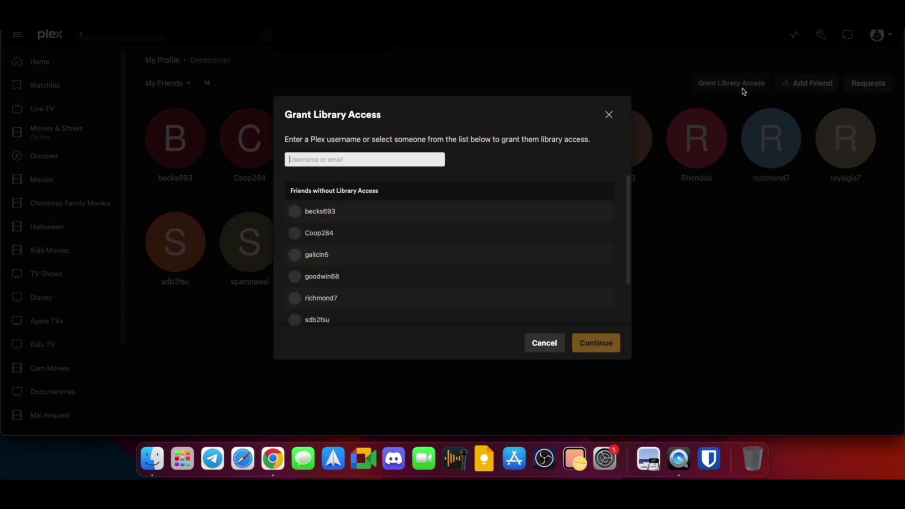
{"action": "left_click", "coordinate": [468, 215]}
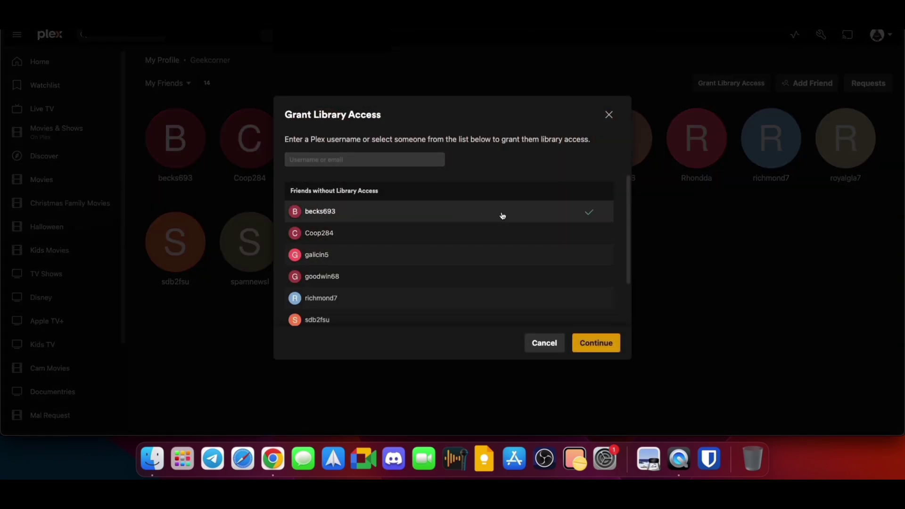
{"action": "left_click", "coordinate": [596, 344]}
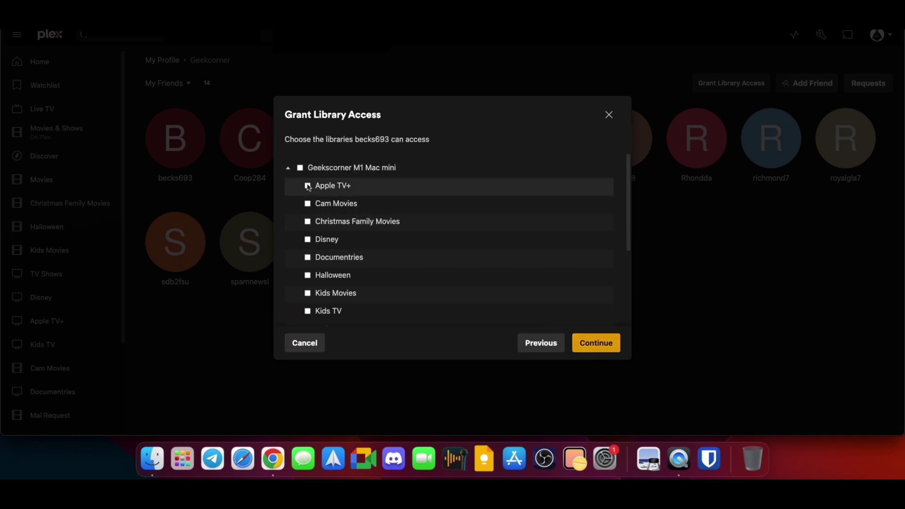
Tick Cam Movies, Documentries, Movies, Kids TV, Halloween, Christmas Family Movies and Apple TV+ for sharing
{"action": "left_click", "coordinate": [308, 203]}
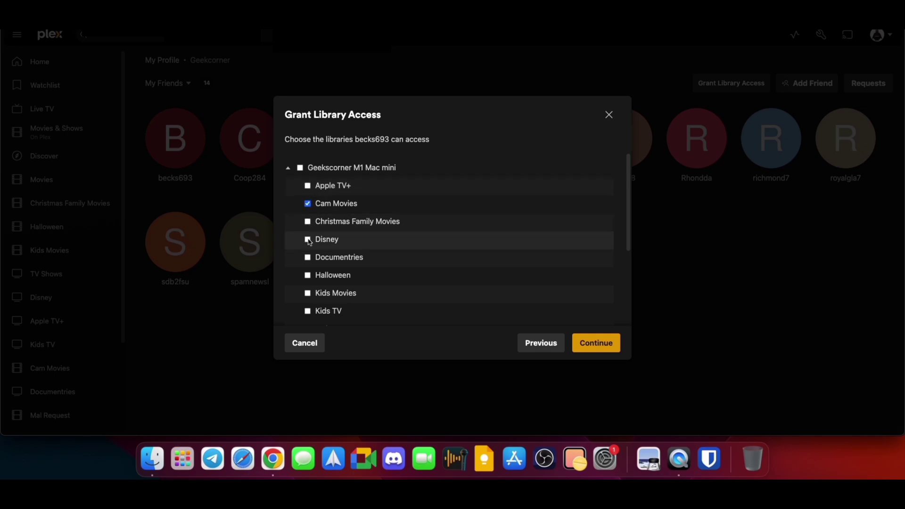
{"action": "left_click", "coordinate": [307, 257]}
{"action": "scroll", "coordinate": [311, 264], "scroll_direction": "down", "scroll_amount": 3}
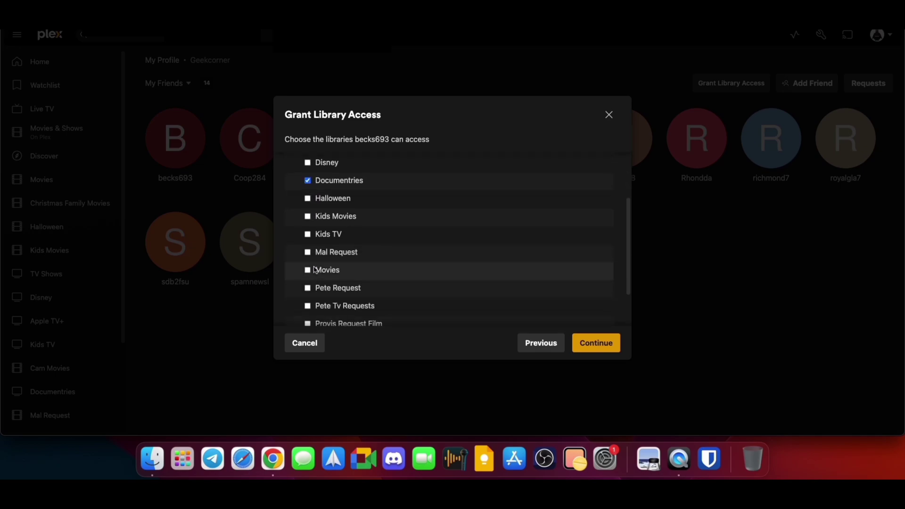
{"action": "scroll", "coordinate": [314, 270], "scroll_direction": "down", "scroll_amount": 2}
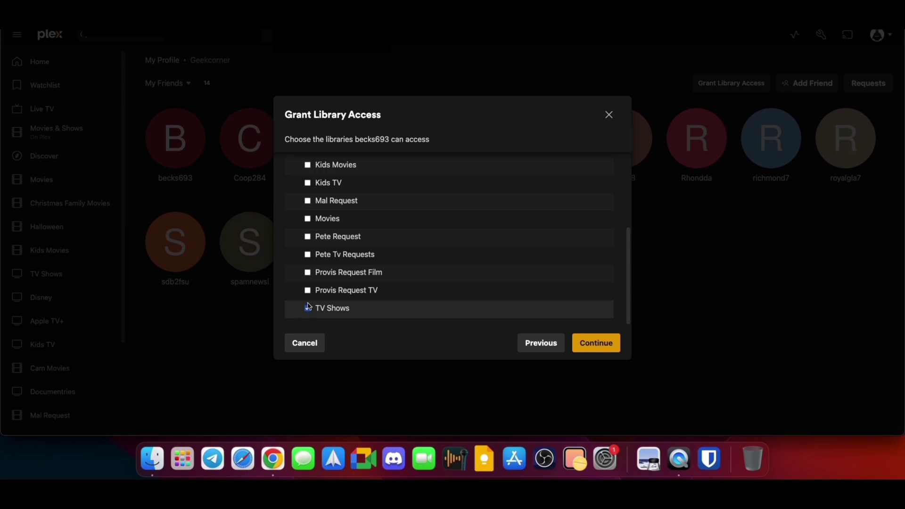
{"action": "left_click", "coordinate": [307, 218]}
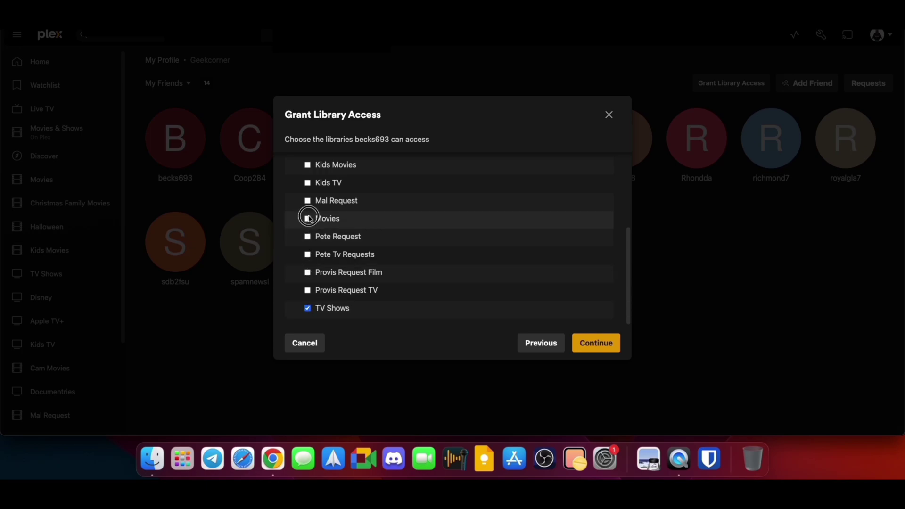
{"action": "left_click", "coordinate": [307, 183]}
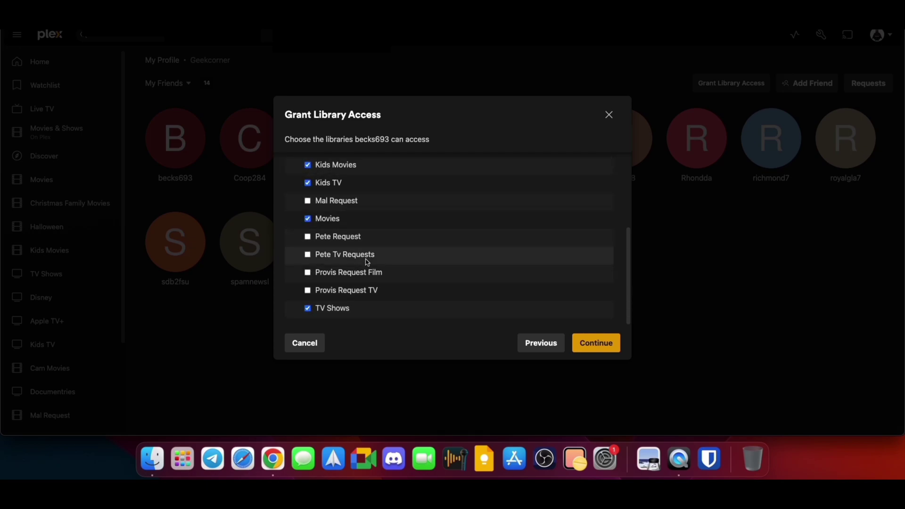
{"action": "scroll", "coordinate": [367, 262], "scroll_direction": "up", "scroll_amount": 3}
{"action": "left_click", "coordinate": [307, 175]}
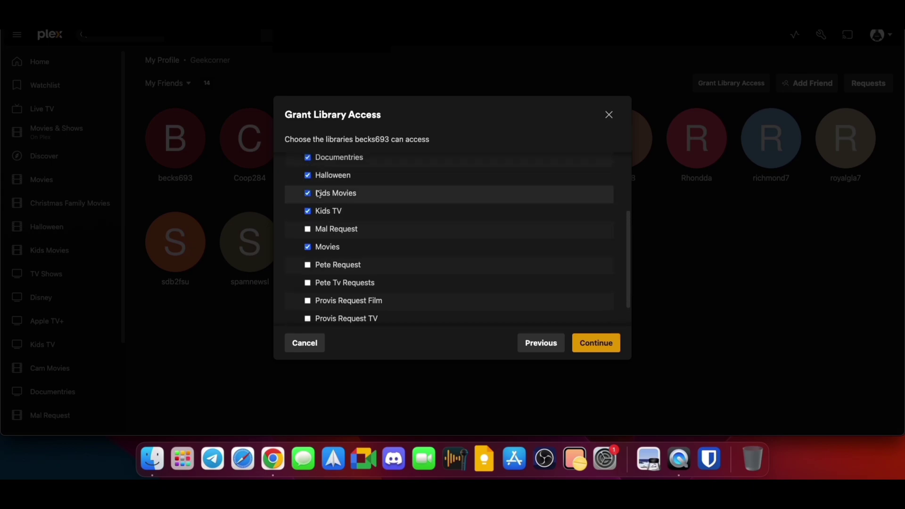
{"action": "scroll", "coordinate": [318, 193], "scroll_direction": "up", "scroll_amount": 3}
{"action": "left_click", "coordinate": [307, 221]}
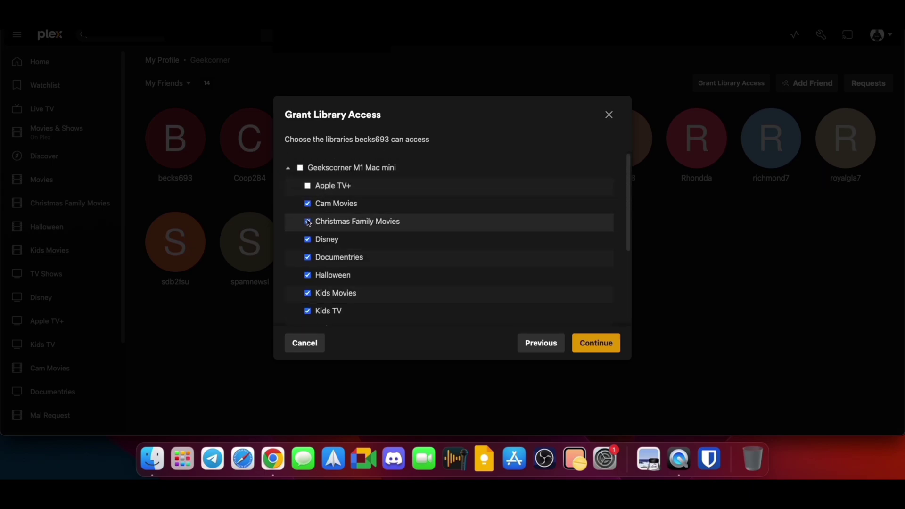
{"action": "left_click", "coordinate": [307, 185]}
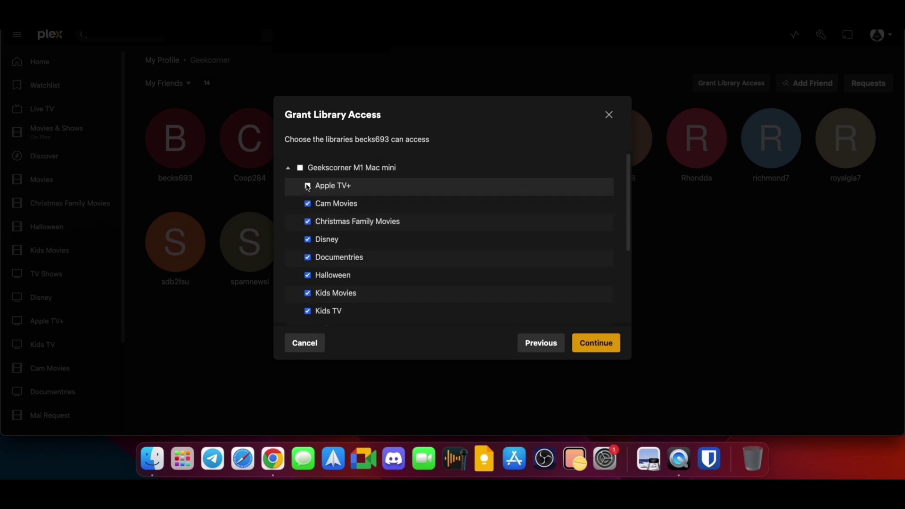
Continue to the restrictions step and review it, leaving downloads allowed
{"action": "left_click", "coordinate": [581, 345]}
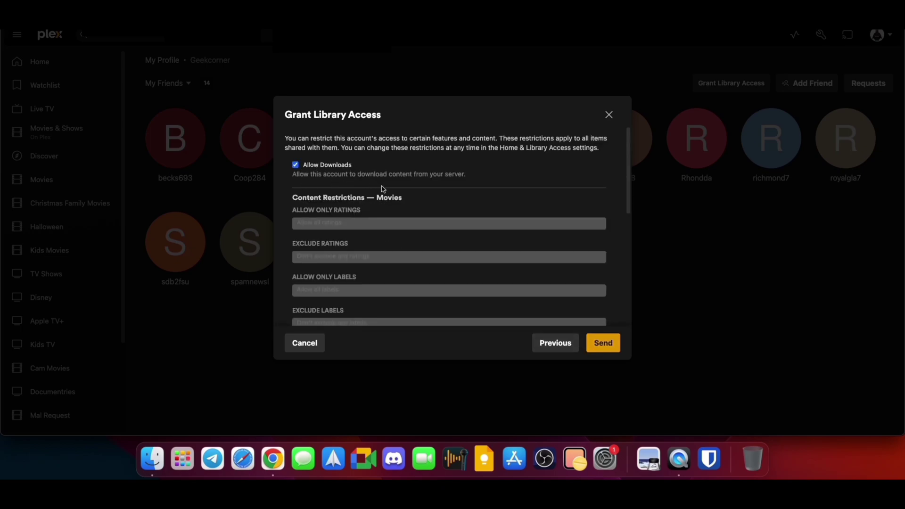
{"action": "scroll", "coordinate": [406, 241], "scroll_direction": "down", "scroll_amount": 3}
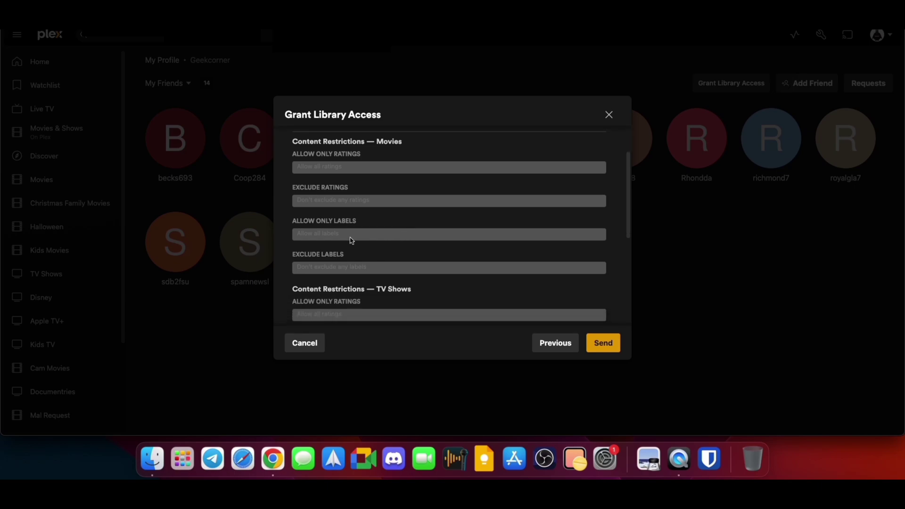
{"action": "scroll", "coordinate": [377, 268], "scroll_direction": "down", "scroll_amount": 10}
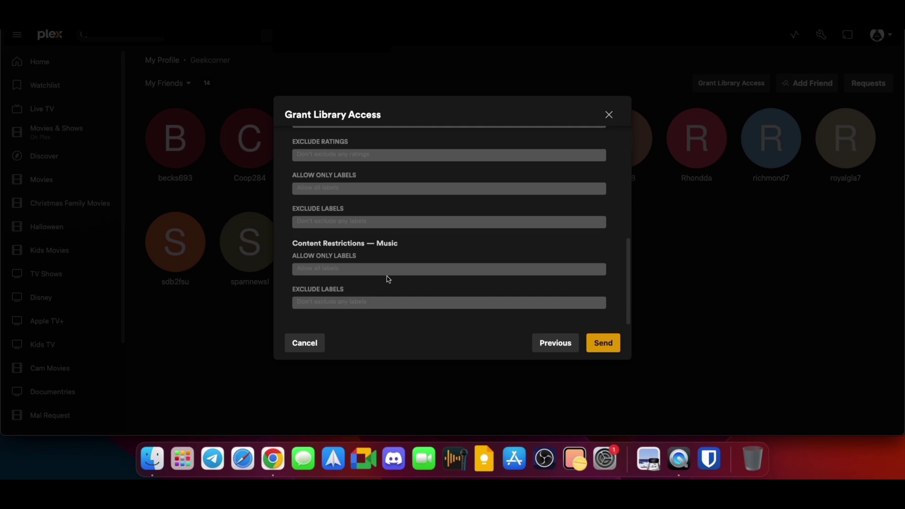
Send the sharing invitation, then tick the Disney, Christmas Family Movies and Apple TV+ libraries
{"action": "left_click", "coordinate": [603, 343]}
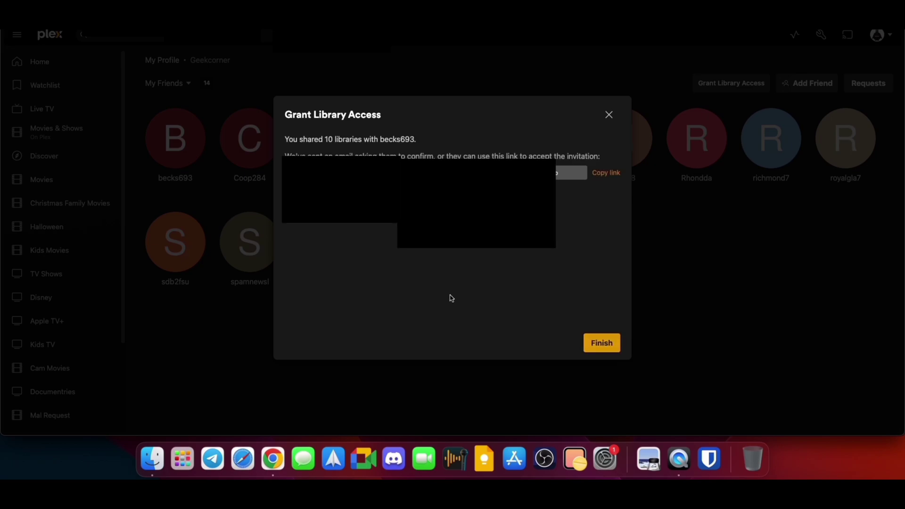
{"action": "left_click", "coordinate": [615, 342]}
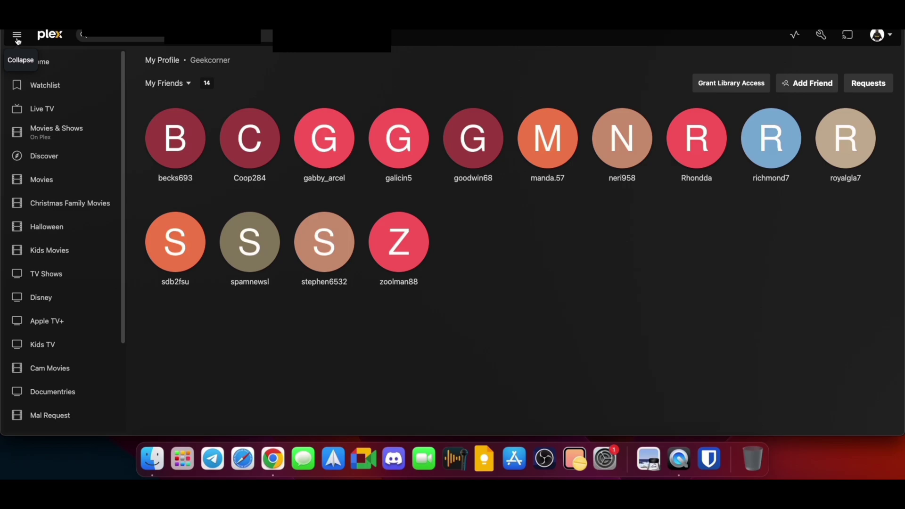
{"action": "scroll", "coordinate": [39, 245], "scroll_direction": "down", "scroll_amount": 3}
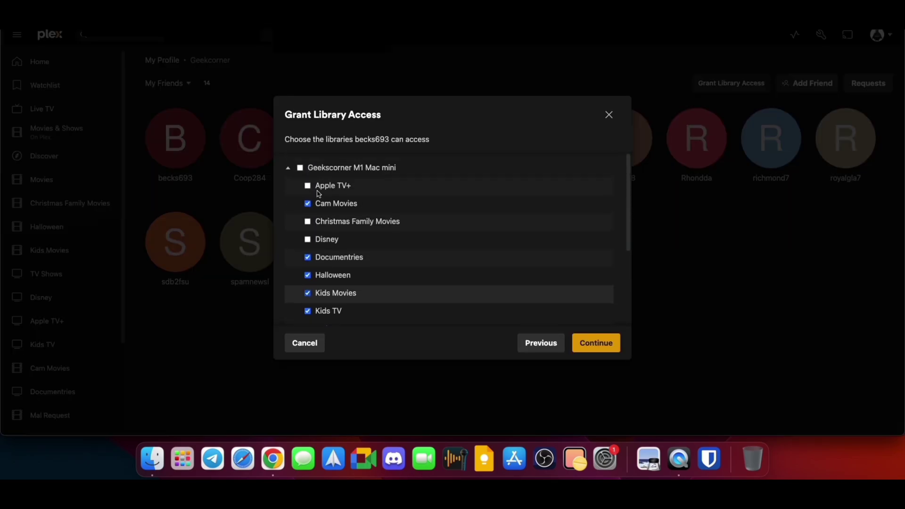
{"action": "left_click", "coordinate": [308, 239]}
{"action": "left_click", "coordinate": [307, 221]}
{"action": "left_click", "coordinate": [308, 186]}
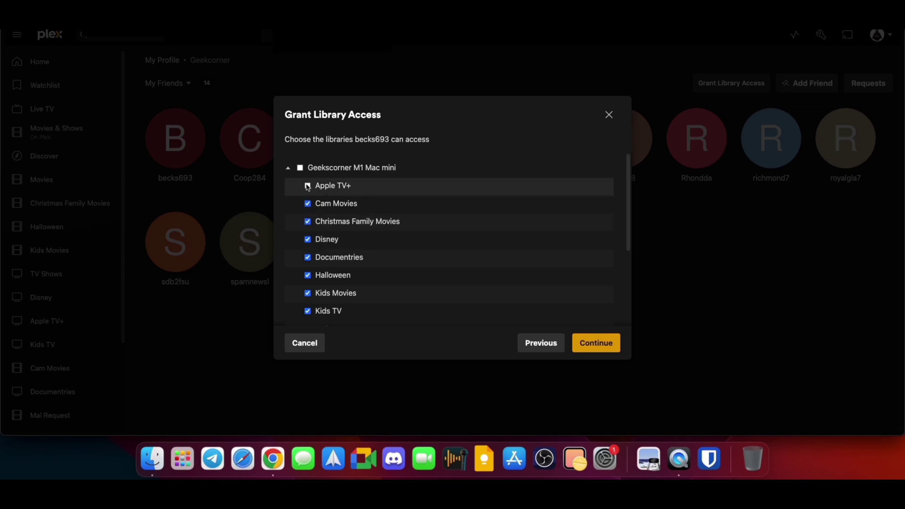
Continue to the download and content restrictions and review them
{"action": "left_click", "coordinate": [581, 344]}
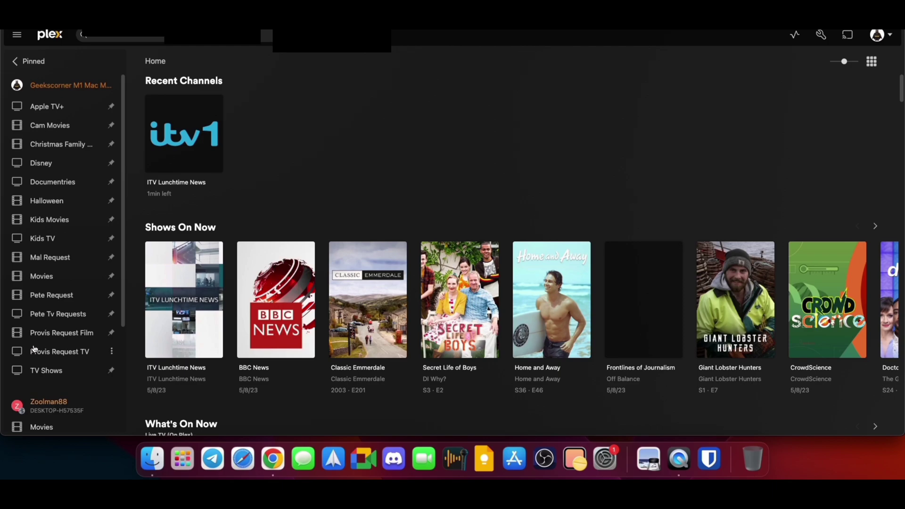
{"action": "scroll", "coordinate": [35, 235], "scroll_direction": "down", "scroll_amount": 4}
{"action": "scroll", "coordinate": [35, 235], "scroll_direction": "down", "scroll_amount": 1}
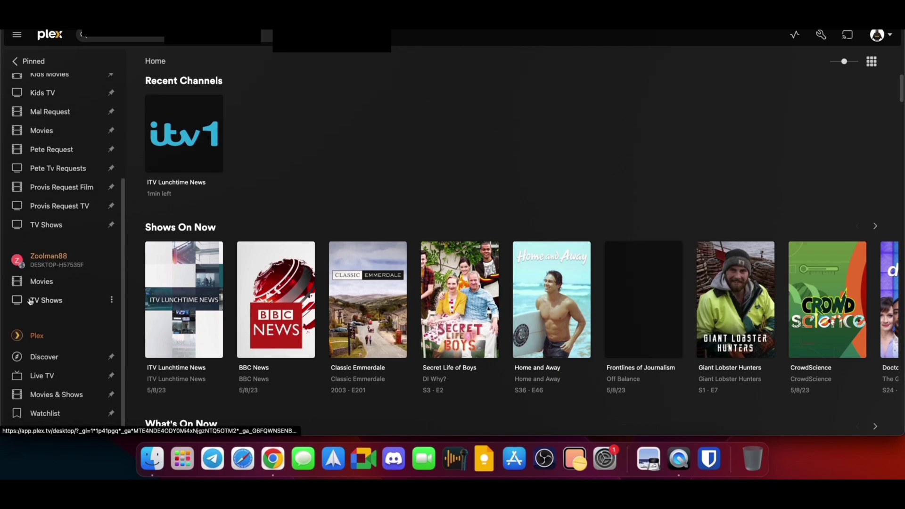
Open the friend's shared server, dismiss the connection warning, and browse its full Movies library
{"action": "left_click", "coordinate": [60, 263]}
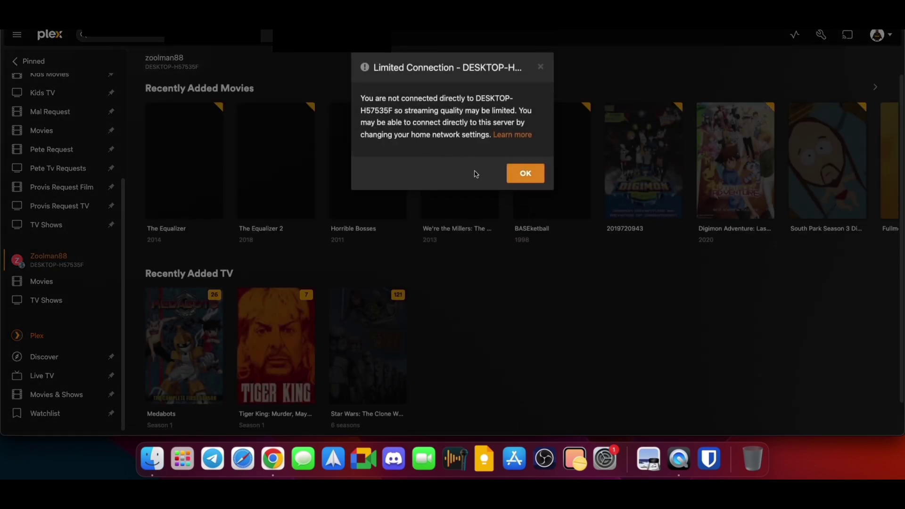
{"action": "left_click", "coordinate": [525, 174]}
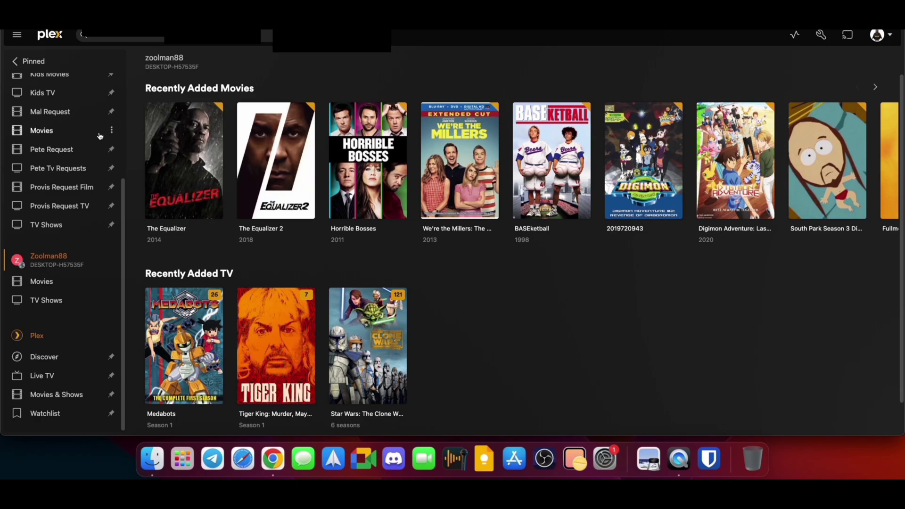
{"action": "left_click", "coordinate": [76, 285]}
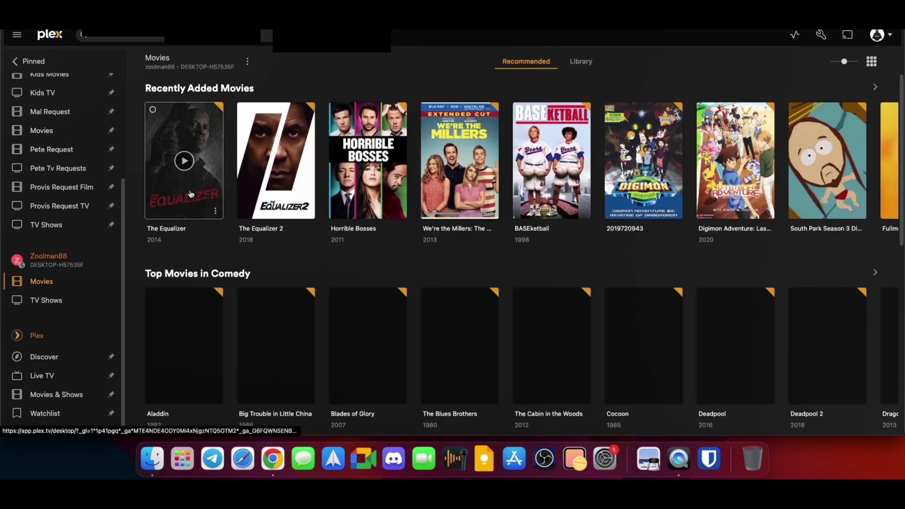
{"action": "left_click", "coordinate": [580, 61]}
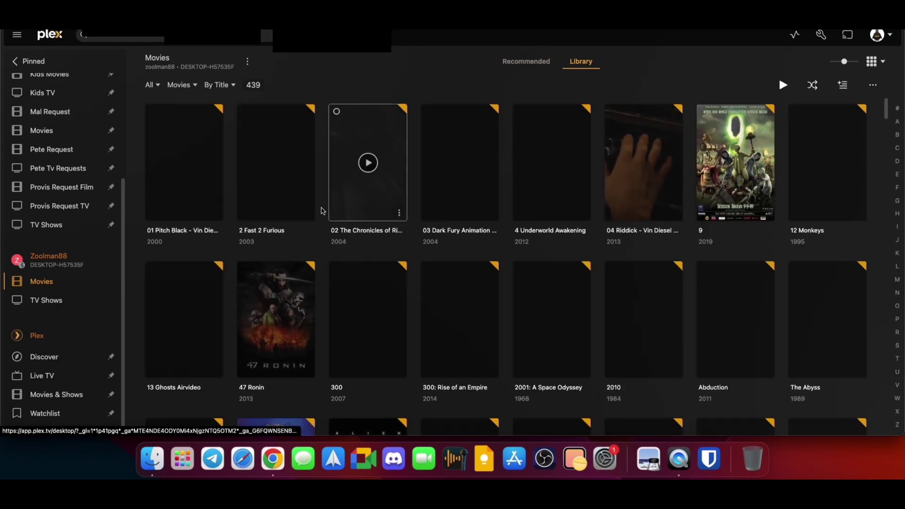
{"action": "scroll", "coordinate": [305, 230], "scroll_direction": "down", "scroll_amount": 8}
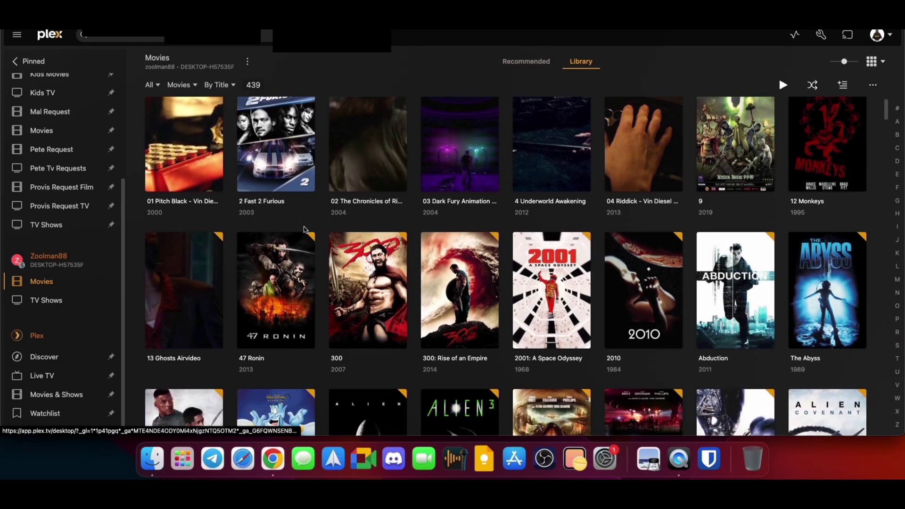
{"action": "scroll", "coordinate": [302, 236], "scroll_direction": "down", "scroll_amount": 11}
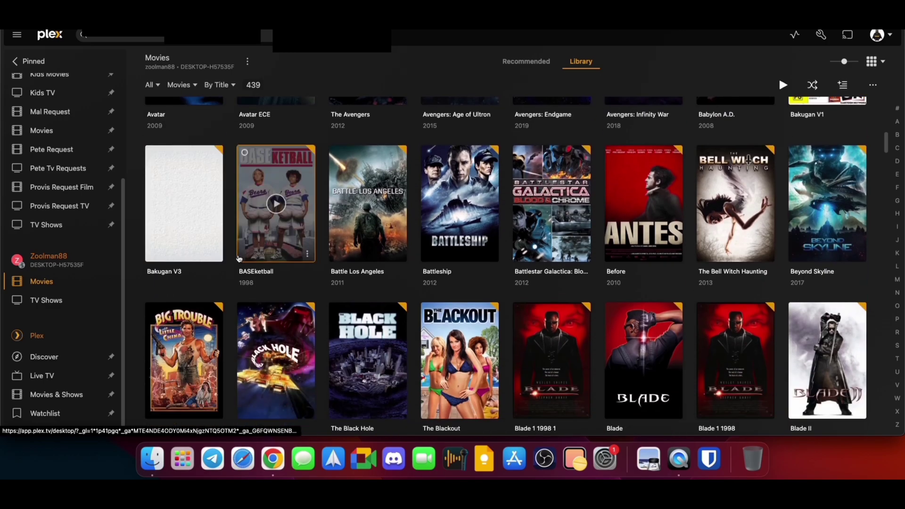
{"action": "scroll", "coordinate": [185, 253], "scroll_direction": "down", "scroll_amount": 11}
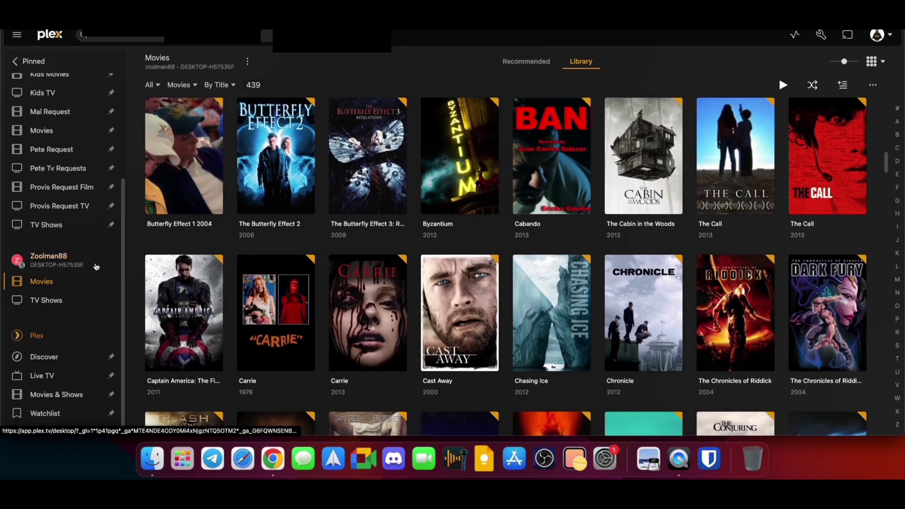
Browse the full TV Shows library on the friend's shared server
{"action": "left_click", "coordinate": [66, 302]}
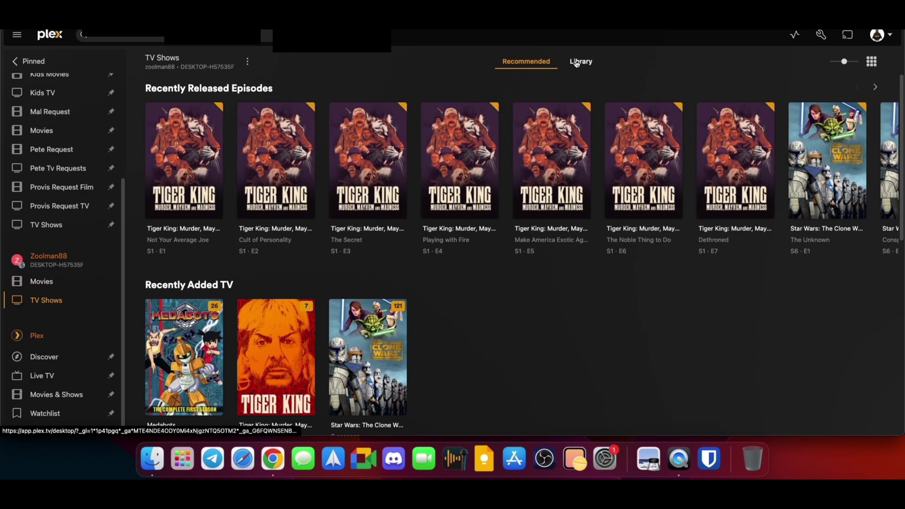
{"action": "left_click", "coordinate": [580, 62]}
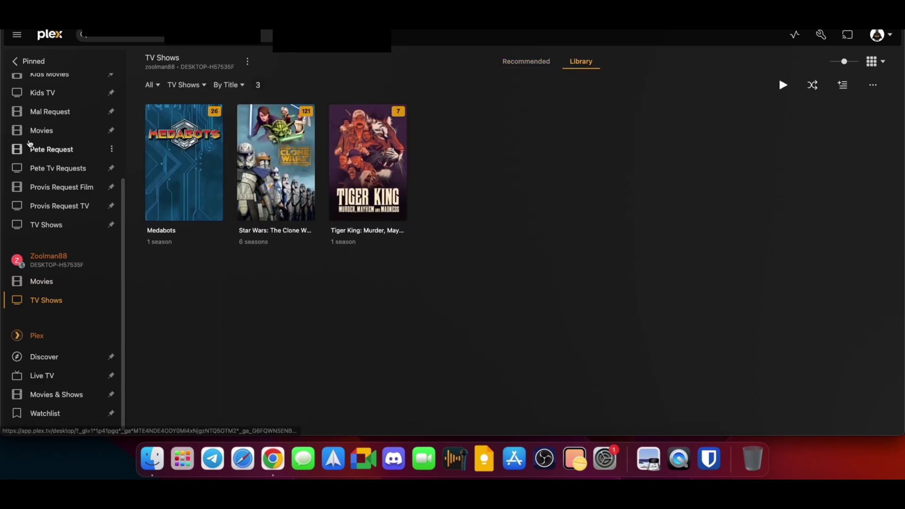
{"action": "scroll", "coordinate": [52, 237], "scroll_direction": "up", "scroll_amount": 3}
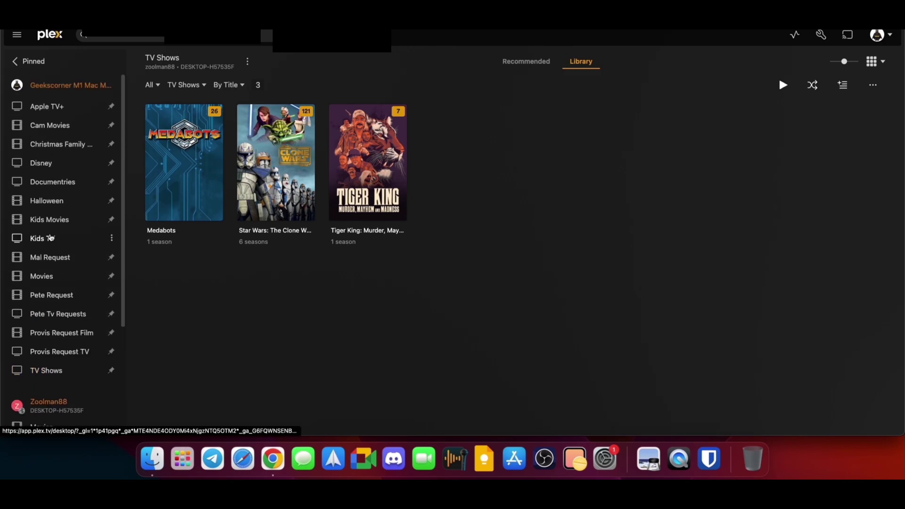
Open Apple TV+ and switch to its Library tab listing all 18 shows
{"action": "left_click", "coordinate": [69, 107]}
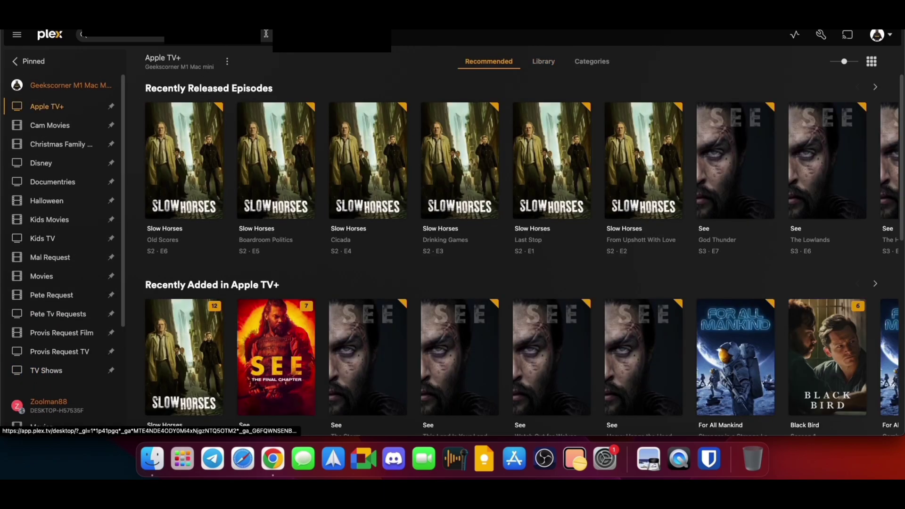
{"action": "left_click", "coordinate": [529, 63]}
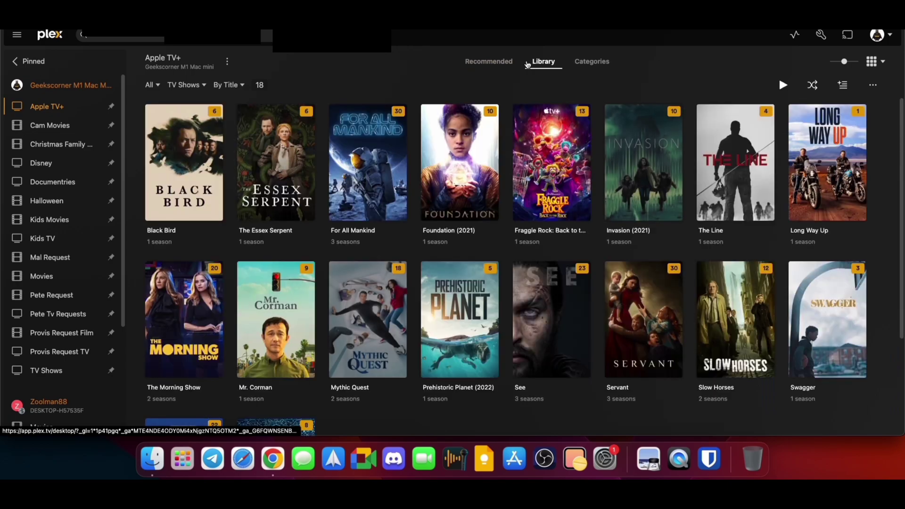